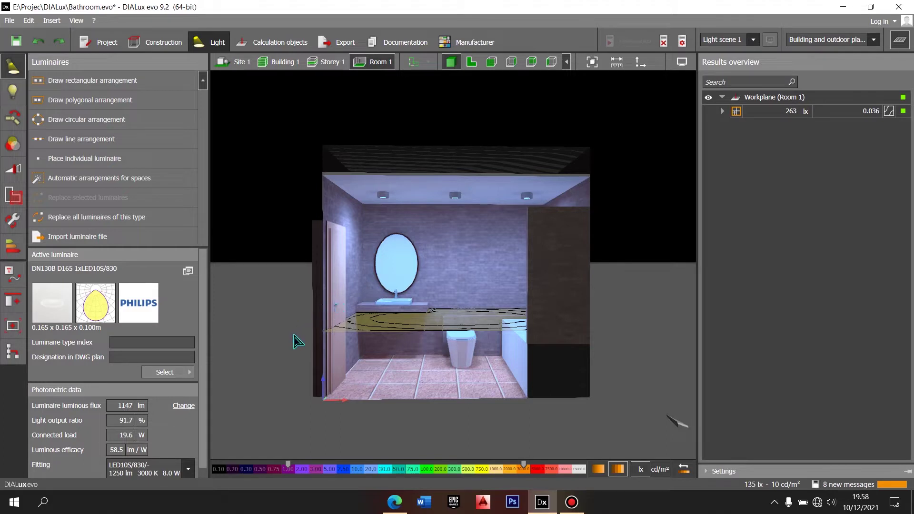
Examine the calculated bathroom from several angles and check the photometric data of the ceiling luminaire arrangement
middle_click_drag(281, 327, 441, 190)
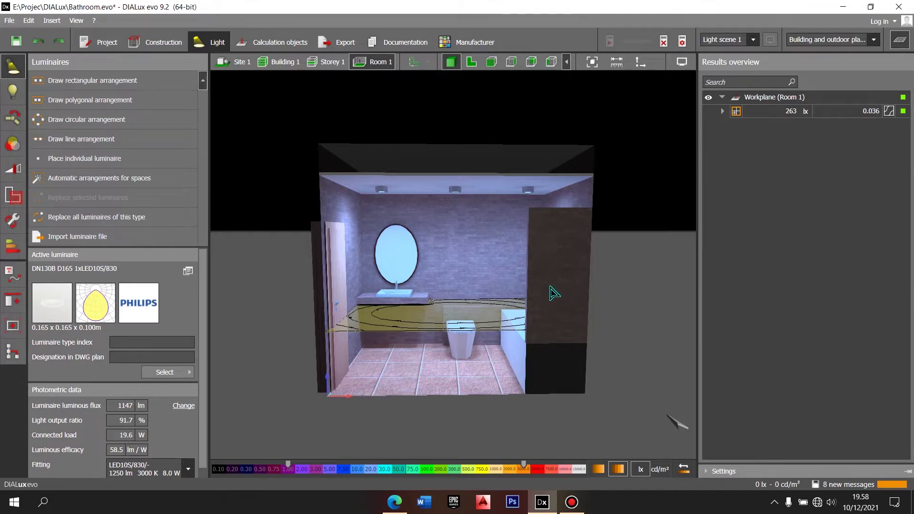
mouse_move(615, 338)
middle_mouse_down()
mouse_move(601, 333)
mouse_move(624, 315)
mouse_move(614, 337)
middle_mouse_up()
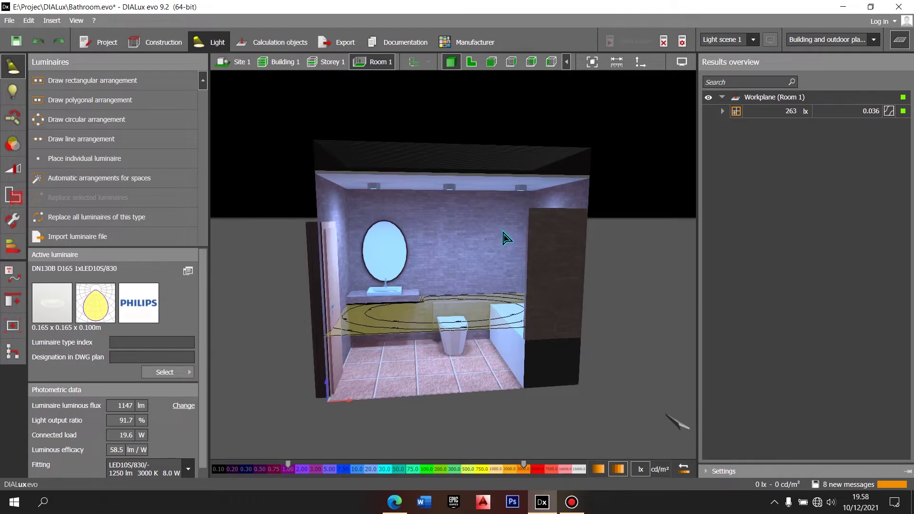
mouse_move(617, 276)
middle_mouse_down()
mouse_move(581, 273)
mouse_move(629, 272)
mouse_move(613, 286)
mouse_move(604, 273)
middle_mouse_up()
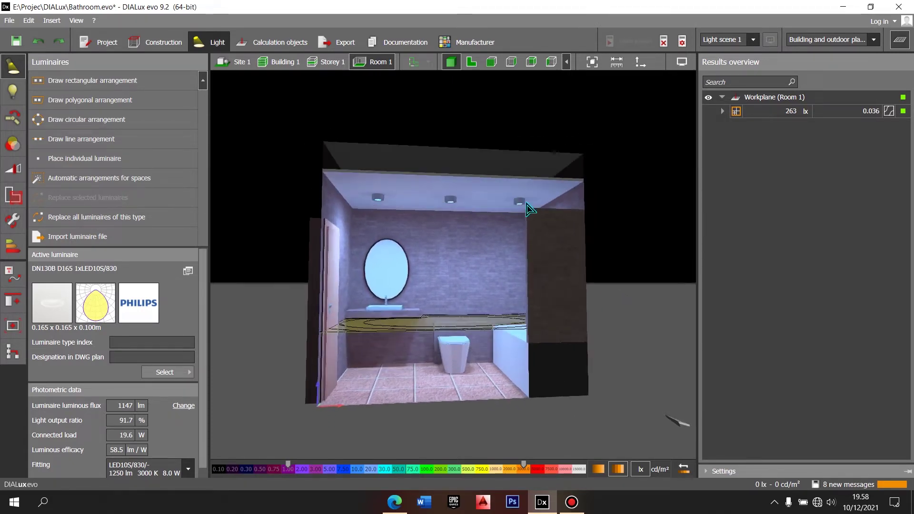
left_click(452, 203)
left_click(304, 250)
middle_click_drag(524, 366, 464, 158)
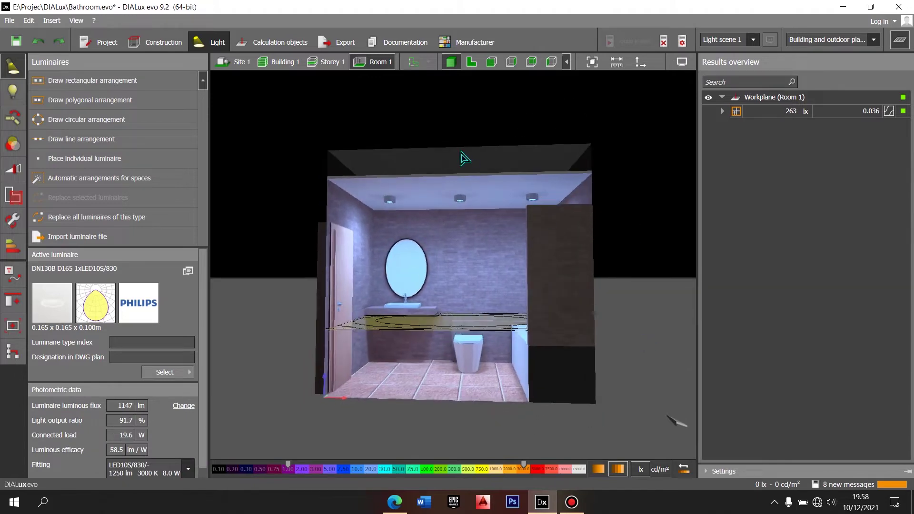
left_click(464, 197)
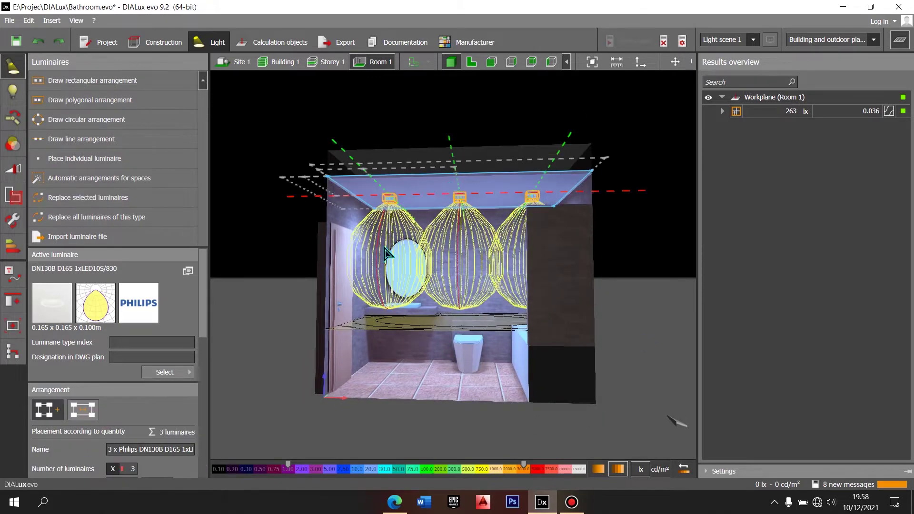
left_click_drag(203, 289, 198, 410)
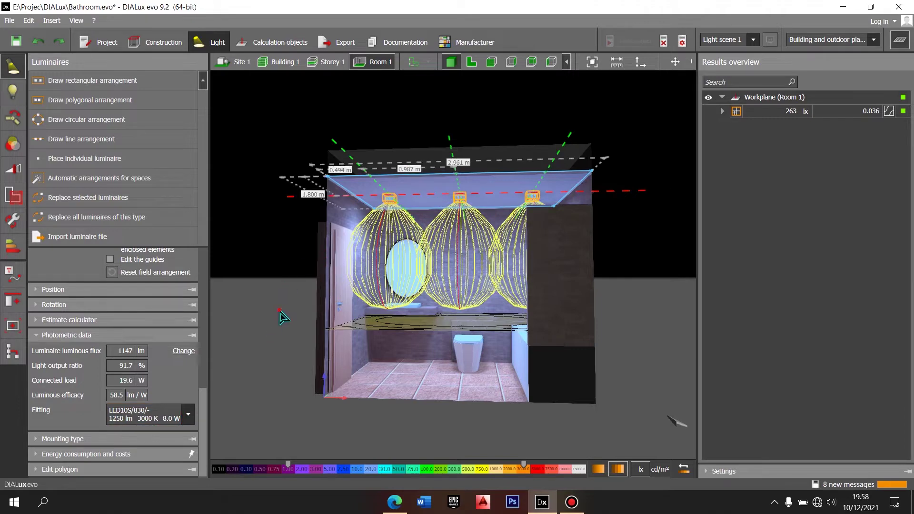
left_click(286, 249)
Switch the view's white balance to Manual and set it to 3000 K
right_click_drag(628, 299, 652, 266)
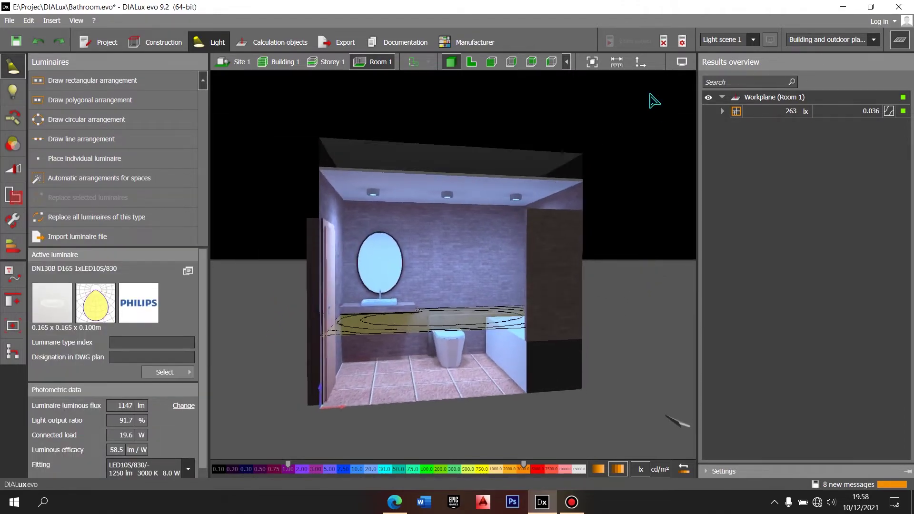
left_click(682, 63)
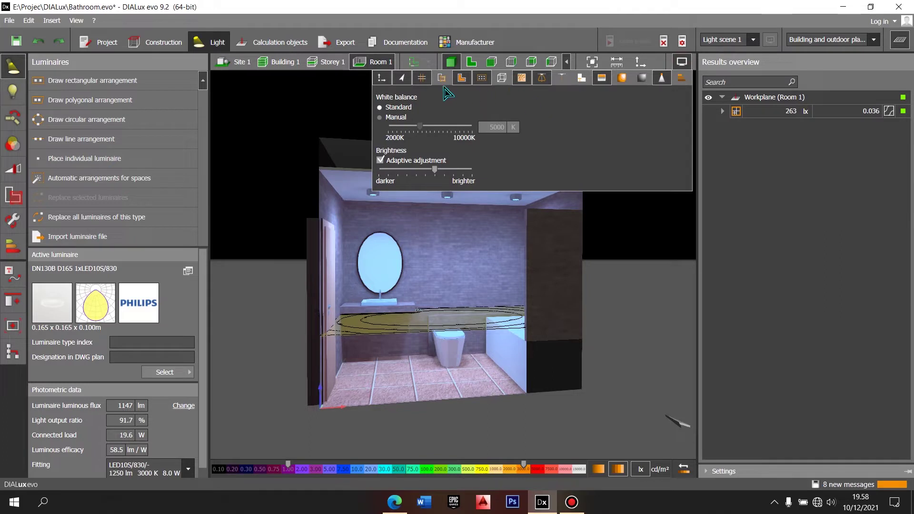
left_click(380, 117)
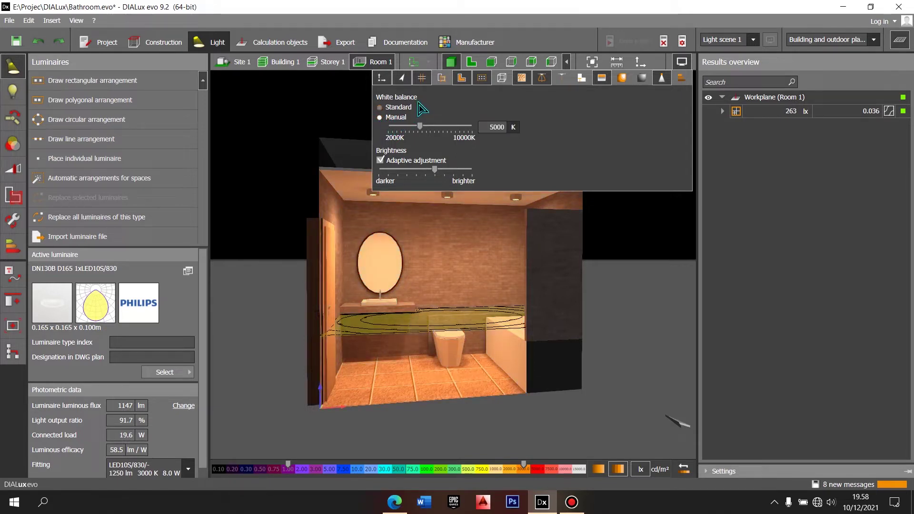
left_click_drag(420, 128, 418, 131)
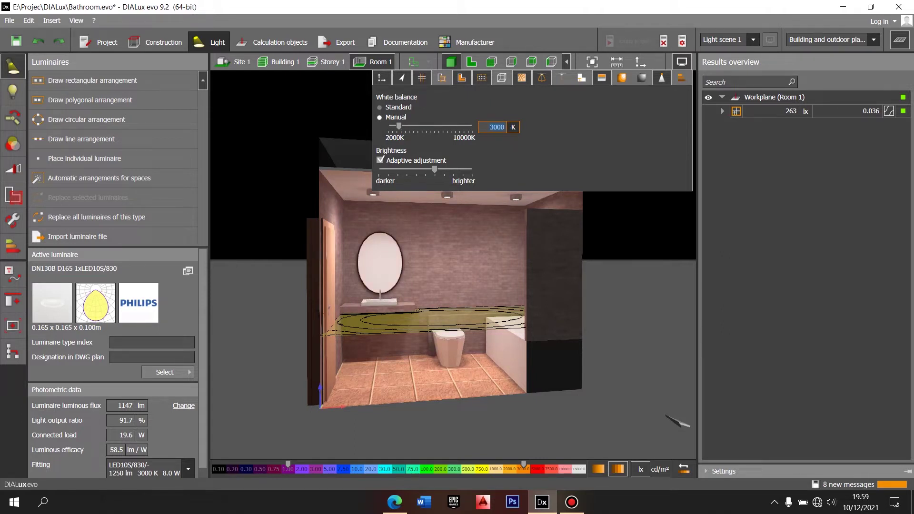
left_click(687, 61)
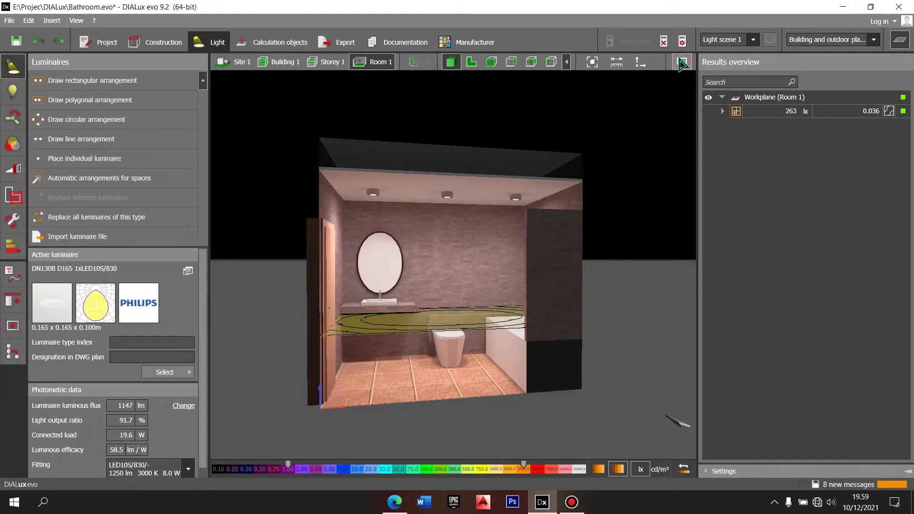
Discard the calculation results and dismiss the reminder to save the project
left_click_drag(627, 226, 439, 281)
scroll(402, 295, "down", 5)
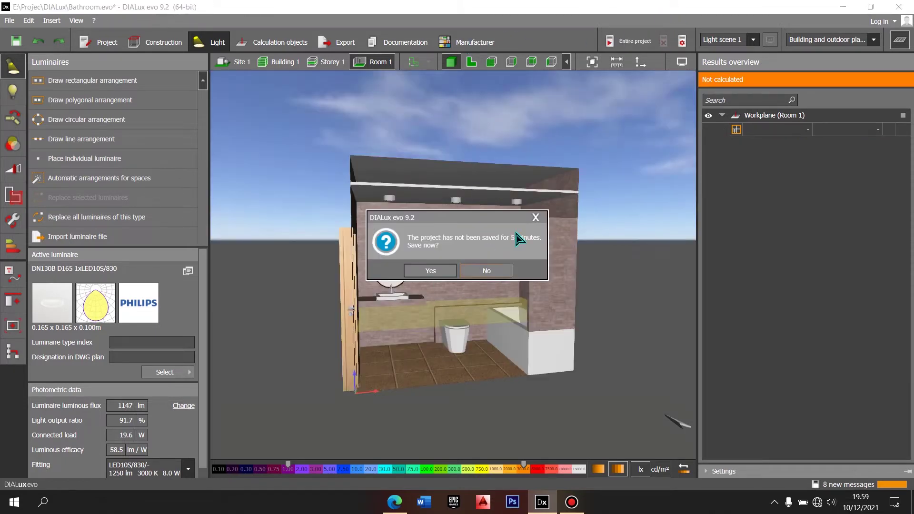
left_click(535, 217)
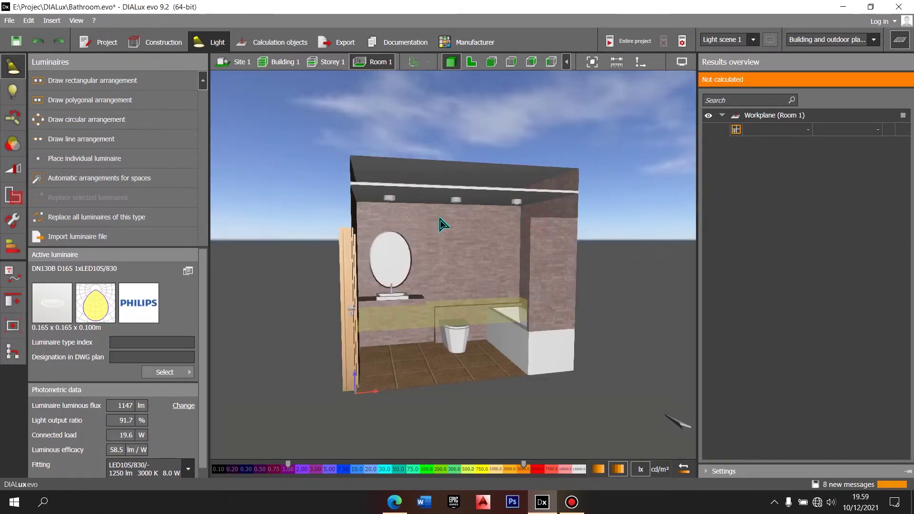
Browse the textures in the material catalogue from the construction mode's material selection
left_click_drag(608, 312, 387, 265)
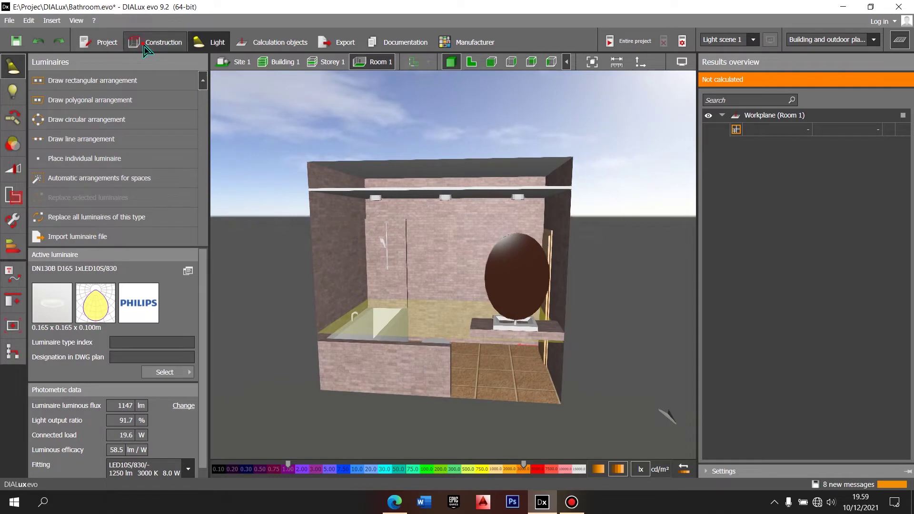
left_click(158, 38)
left_click(185, 313)
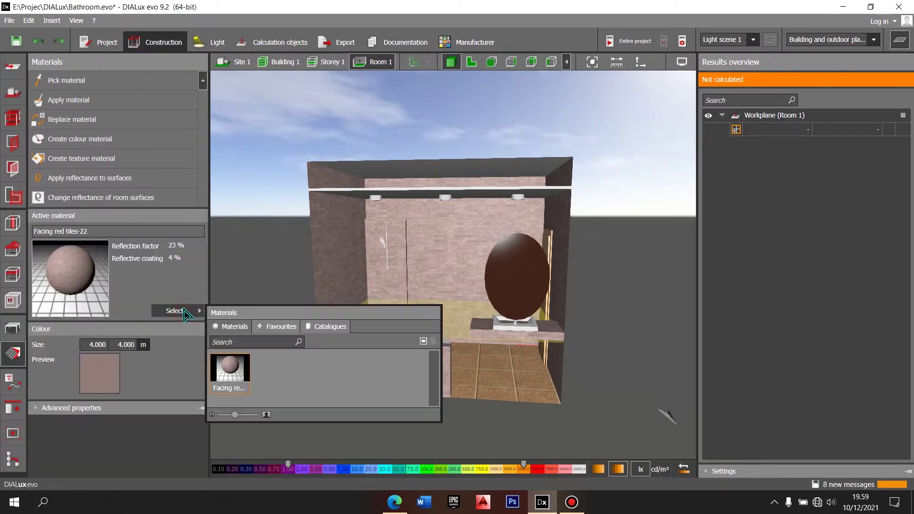
left_click(318, 326)
double_click(246, 381)
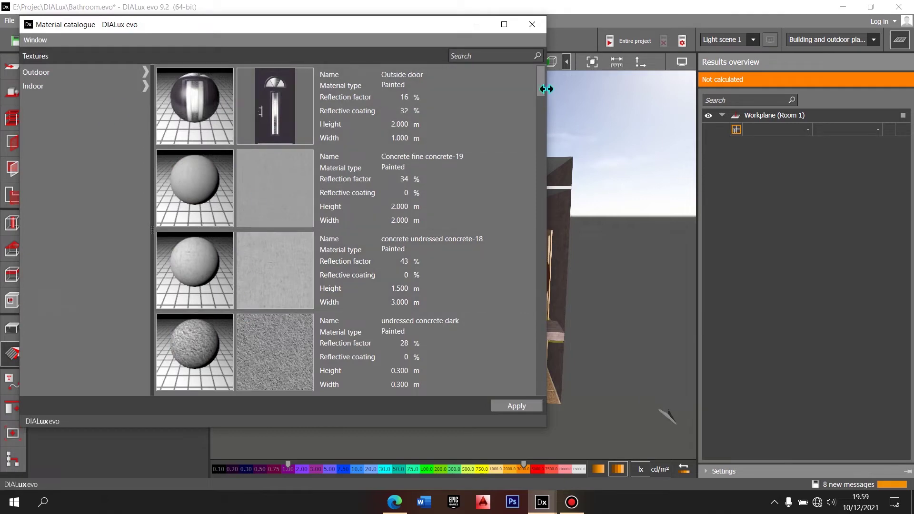
scroll(544, 126, "down", 2)
scroll(544, 126, "down", 5)
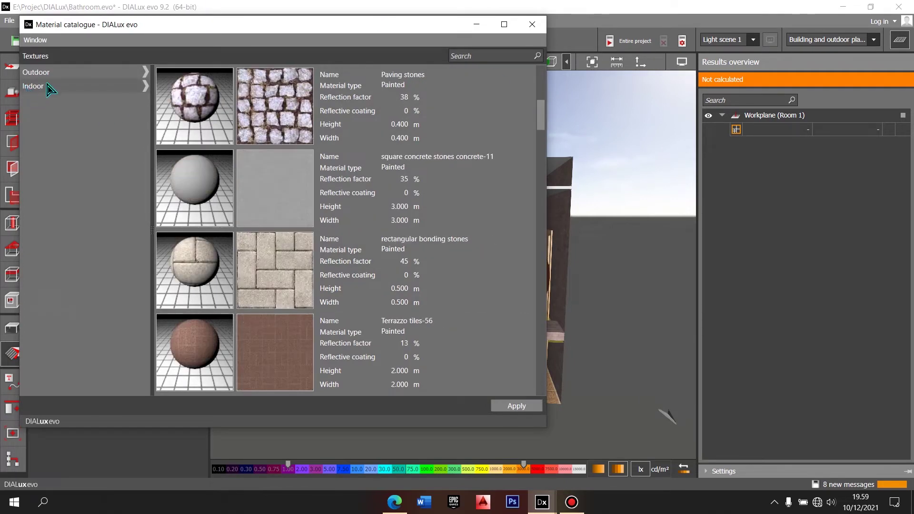
left_click(67, 87)
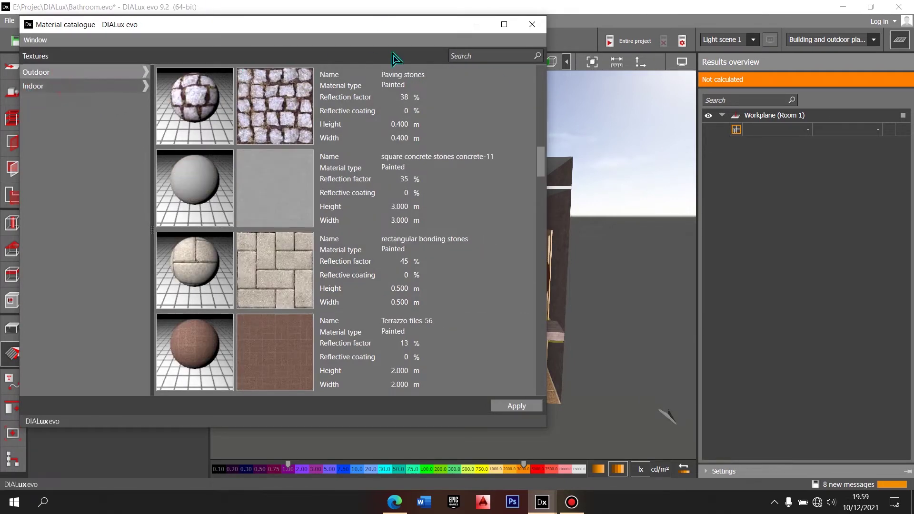
left_click(531, 24)
Choose 6001 (Emerald green) from the green group of the colour catalogue and apply it to the bathroom walls
left_click(169, 310)
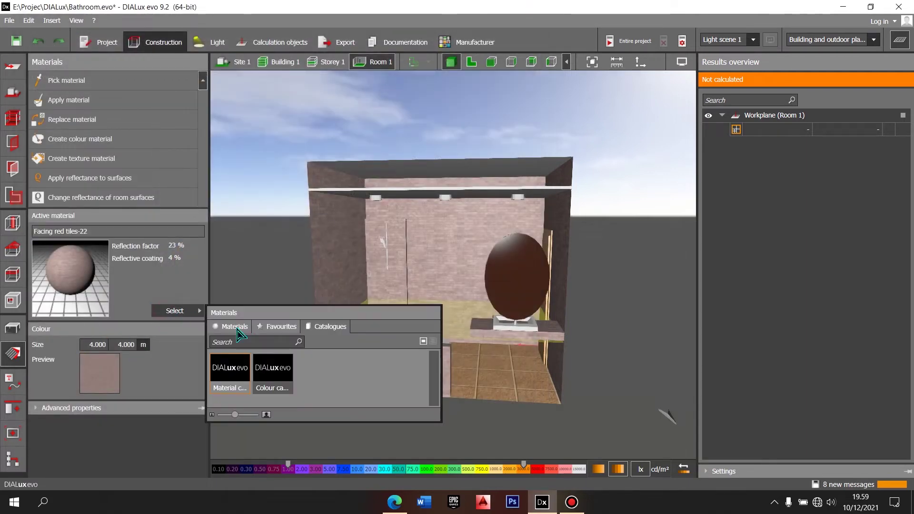
double_click(285, 367)
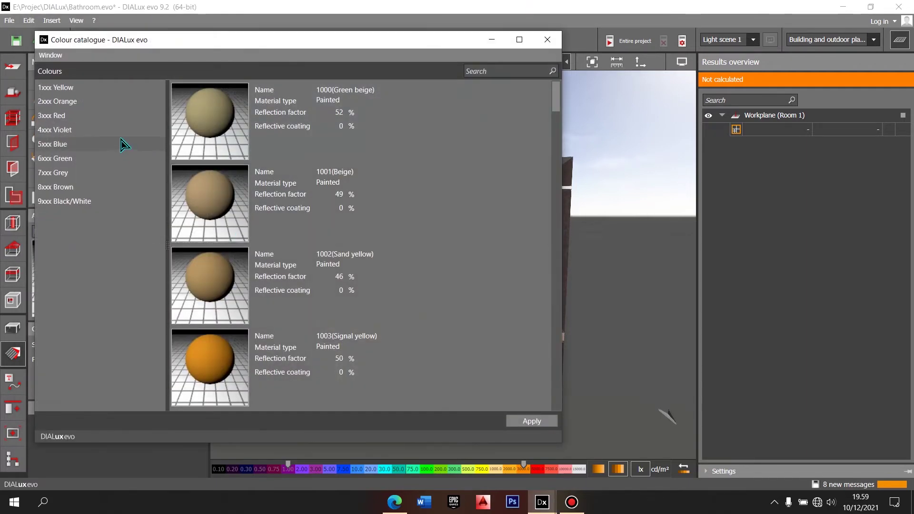
left_click(111, 161)
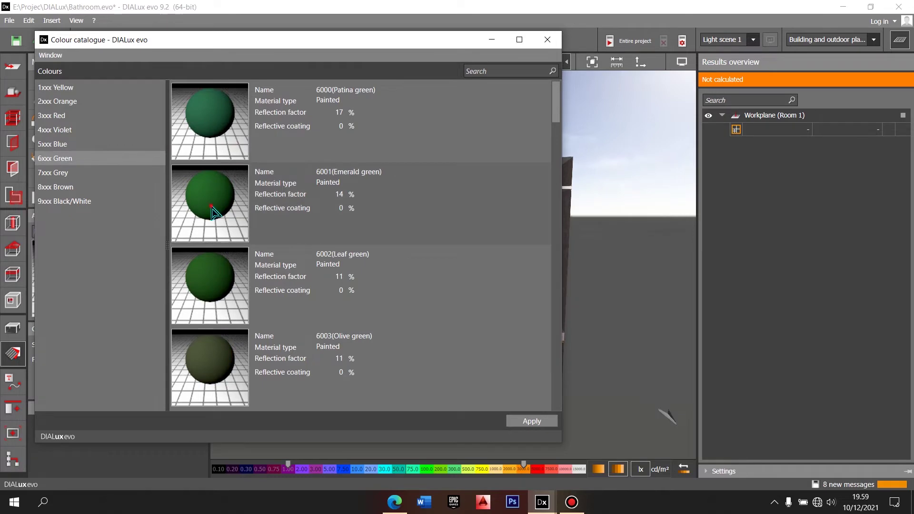
left_click(341, 176)
left_click(547, 40)
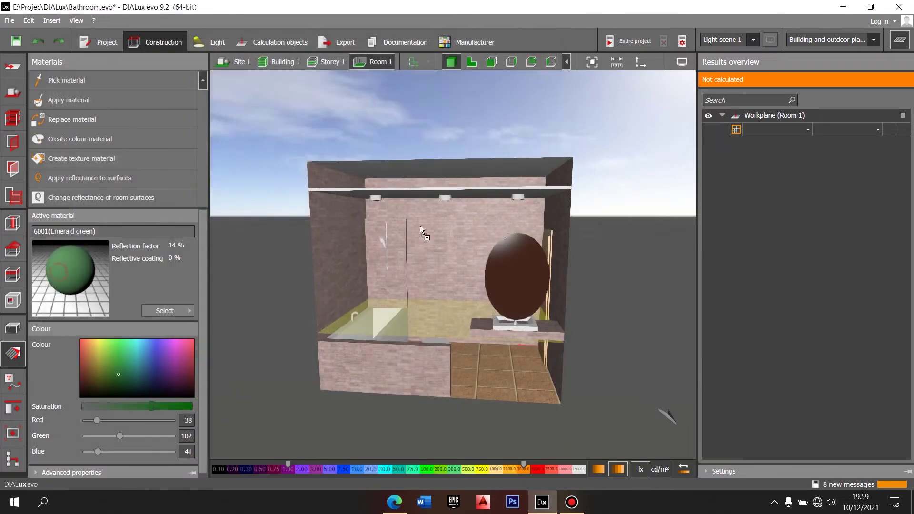
left_click(344, 240)
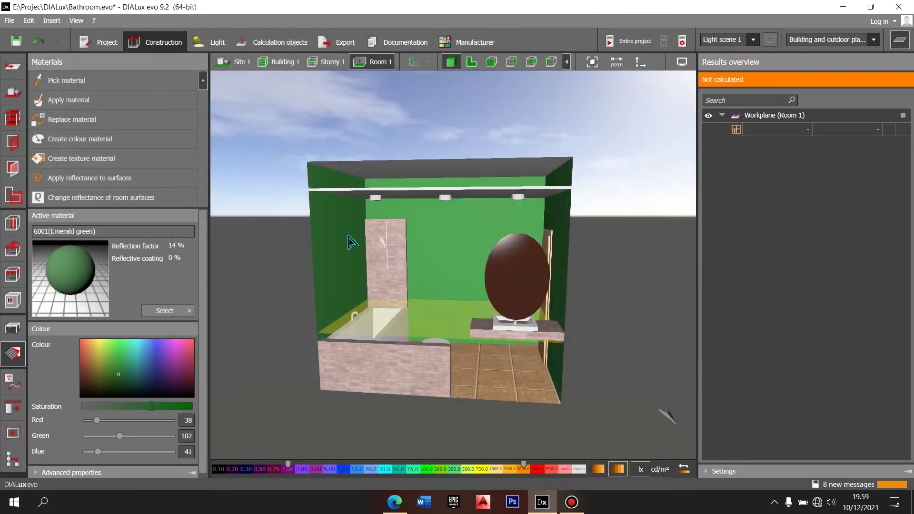
Calculate the entire project and set the view's white balance to Standard
mouse_move(592, 281)
left_mouse_down()
mouse_move(474, 276)
mouse_move(356, 243)
mouse_move(364, 256)
mouse_move(383, 250)
left_mouse_up()
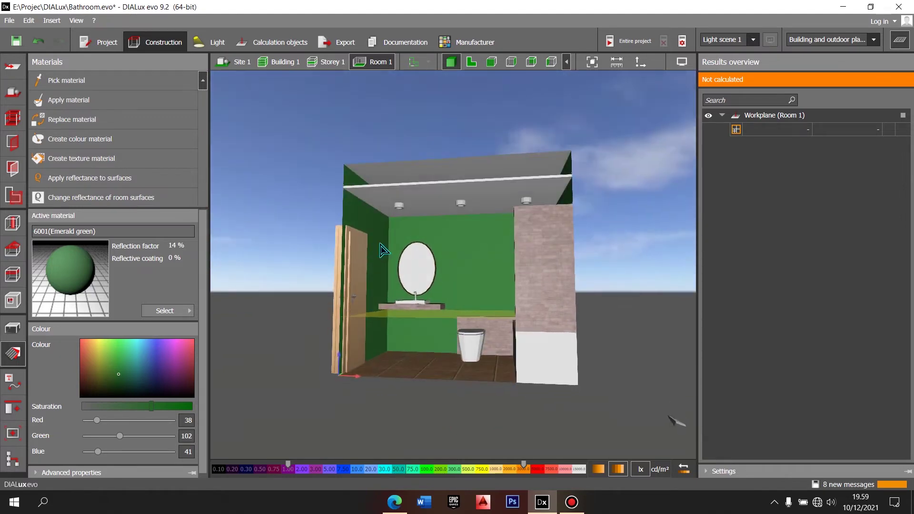
left_click(629, 41)
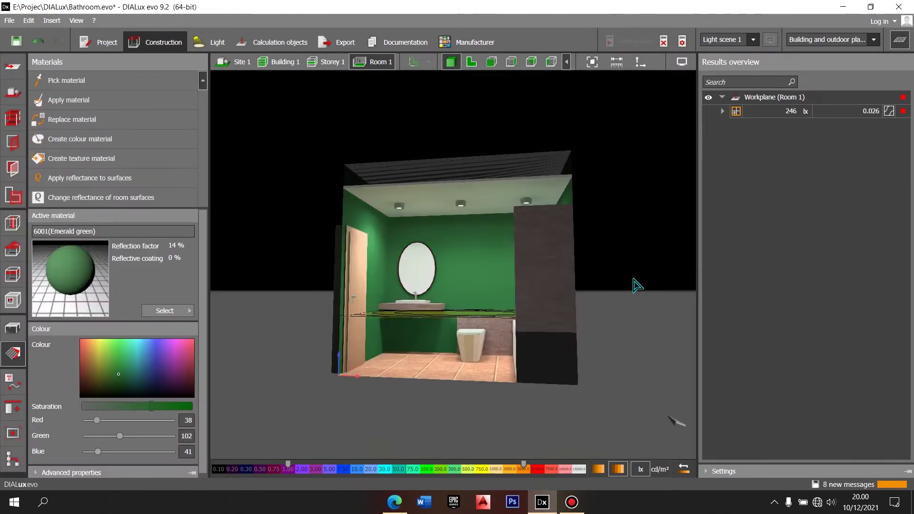
left_click(681, 61)
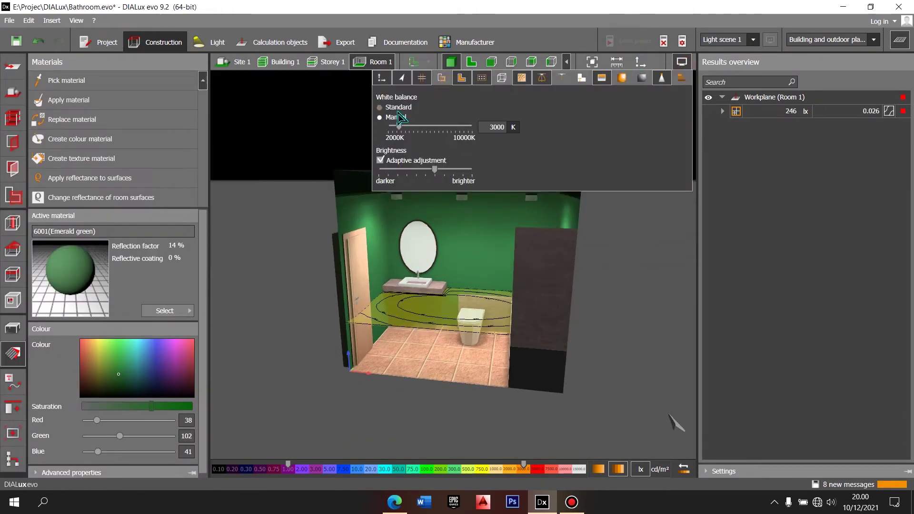
left_click(380, 108)
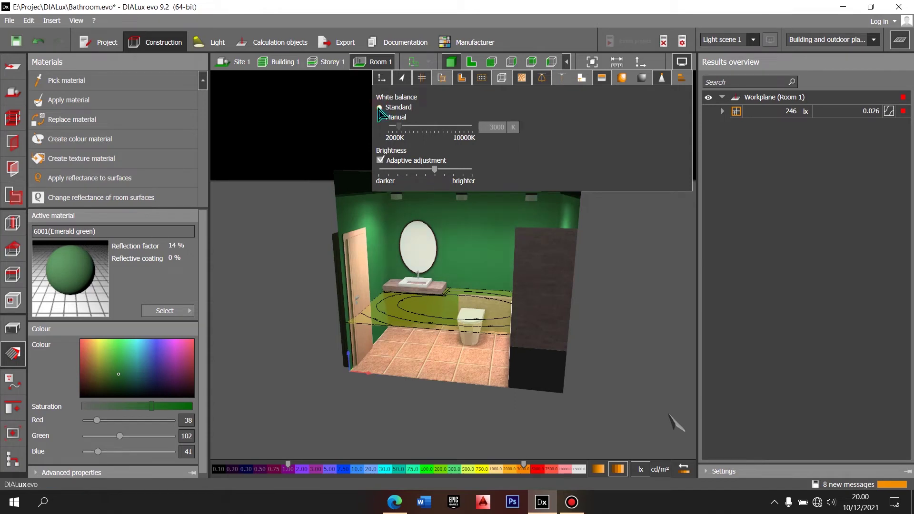
left_click(291, 247)
Examine the light rendering of the green-walled bathroom from several sides and distances
right_click_drag(625, 278, 639, 229)
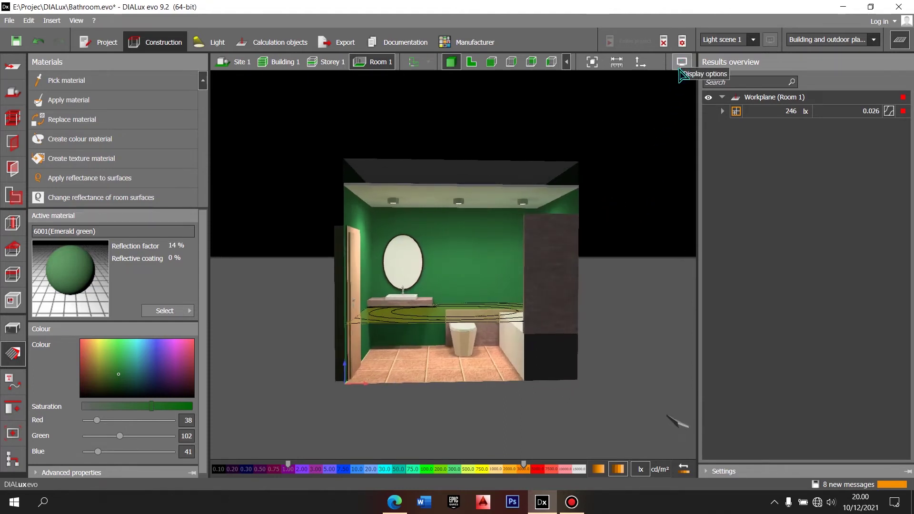
right_click_drag(655, 188, 418, 204)
scroll(442, 218, "up", 3)
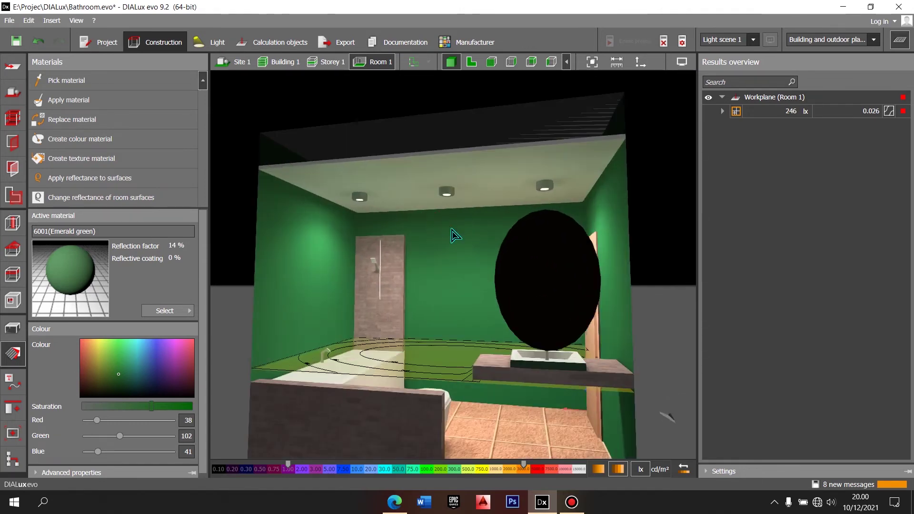
right_click_drag(471, 270, 263, 247)
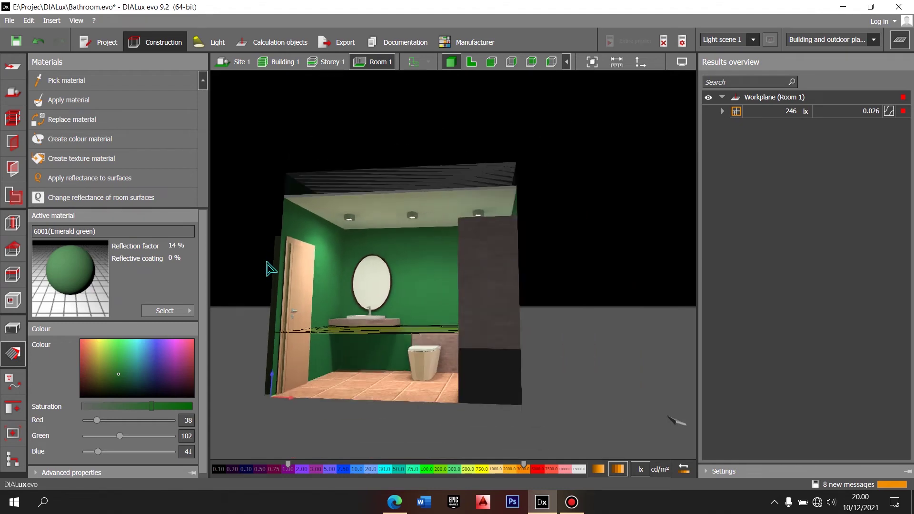
scroll(484, 306, "down", 2)
mouse_move(484, 306)
right_mouse_down()
mouse_move(438, 206)
mouse_move(442, 304)
mouse_move(473, 302)
right_mouse_up()
scroll(461, 285, "down", 3)
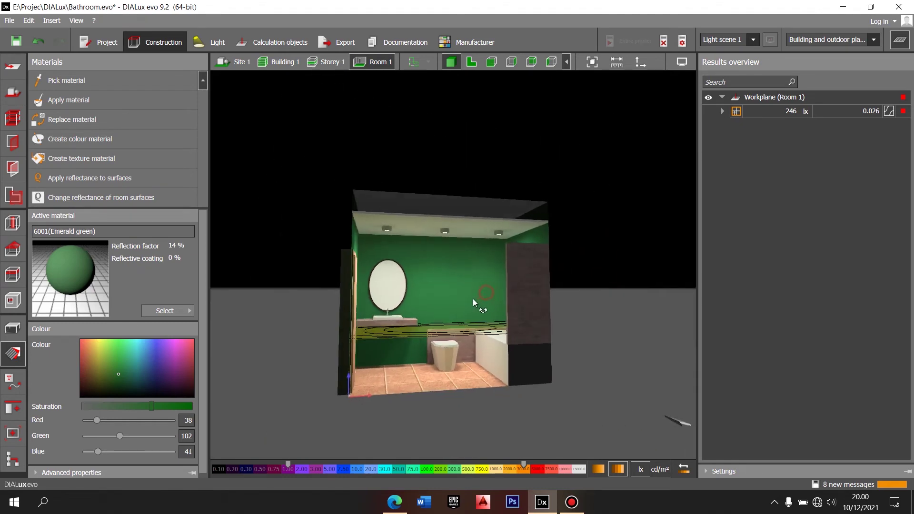
scroll(483, 284, "up", 2)
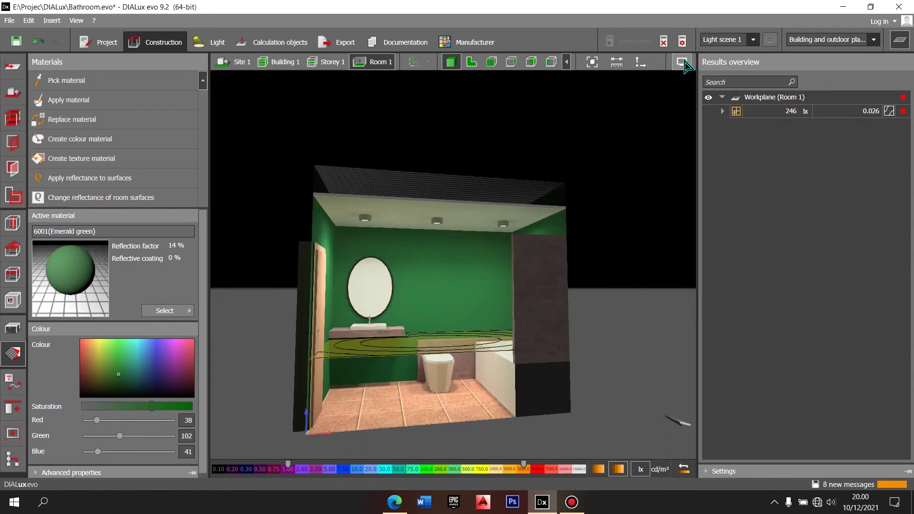
Discard the calculation results and apply the Facing red tiles-22 material to the bathroom walls again
left_click(663, 42)
left_click(178, 313)
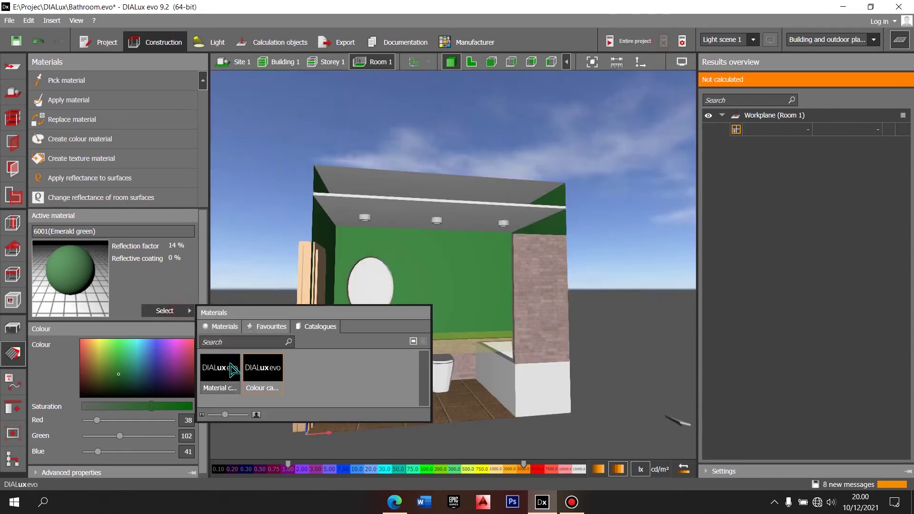
left_click(256, 378)
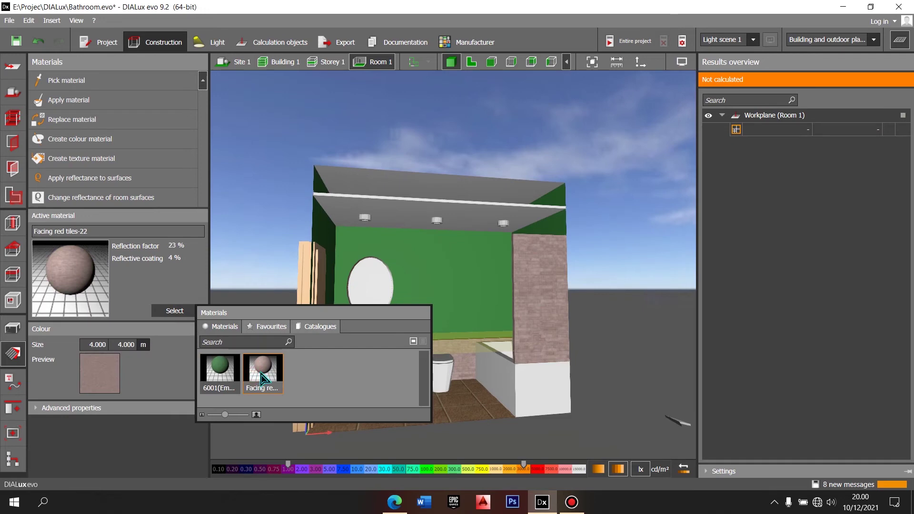
left_click(422, 279)
right_click_drag(654, 268, 660, 118)
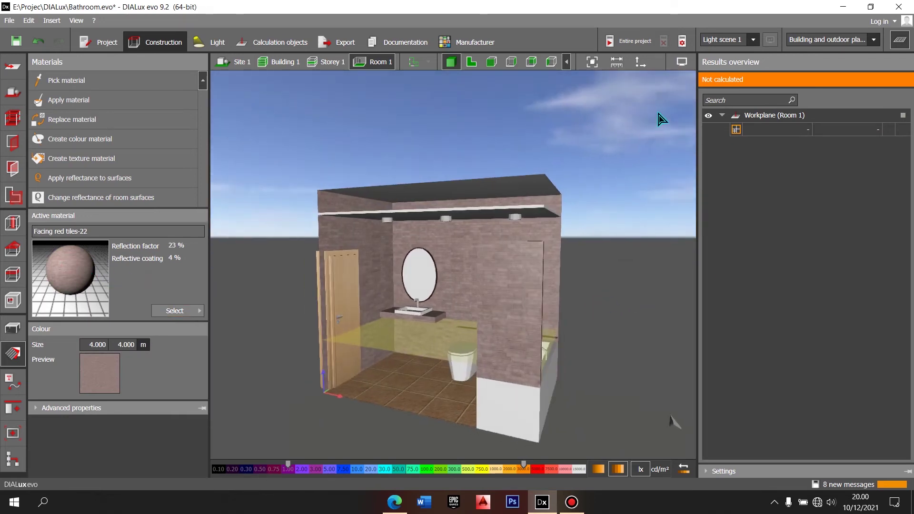
Calculate the entire project, set the view's white balance to Manual at 3000 K, and inspect the red-tiled bathroom rendering
left_click(633, 42)
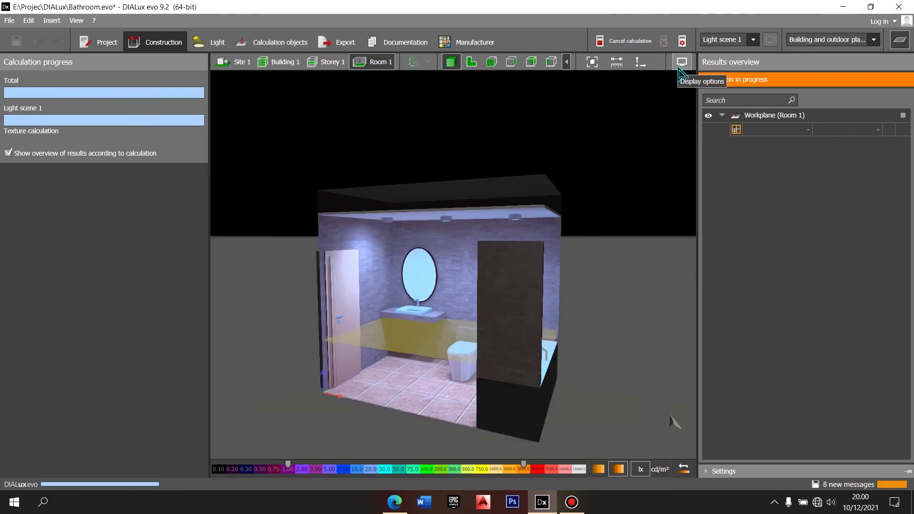
right_click_drag(578, 309, 625, 304)
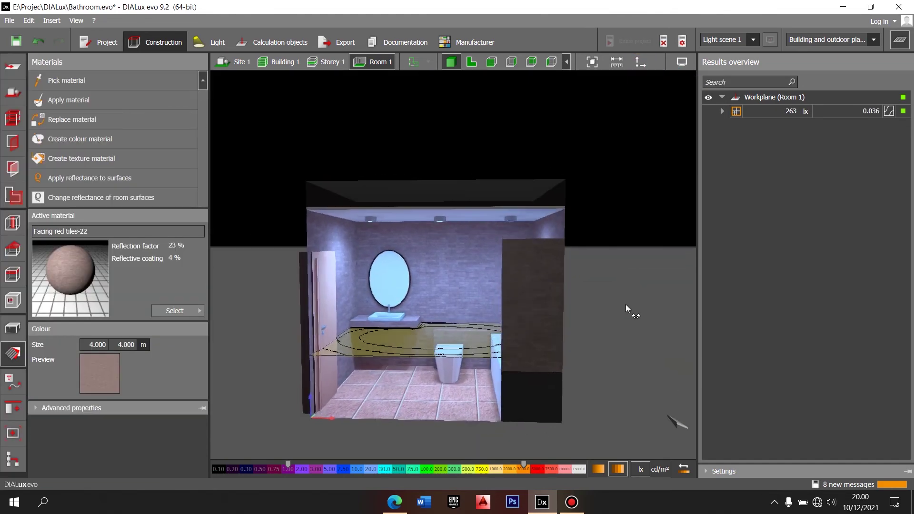
left_click(684, 64)
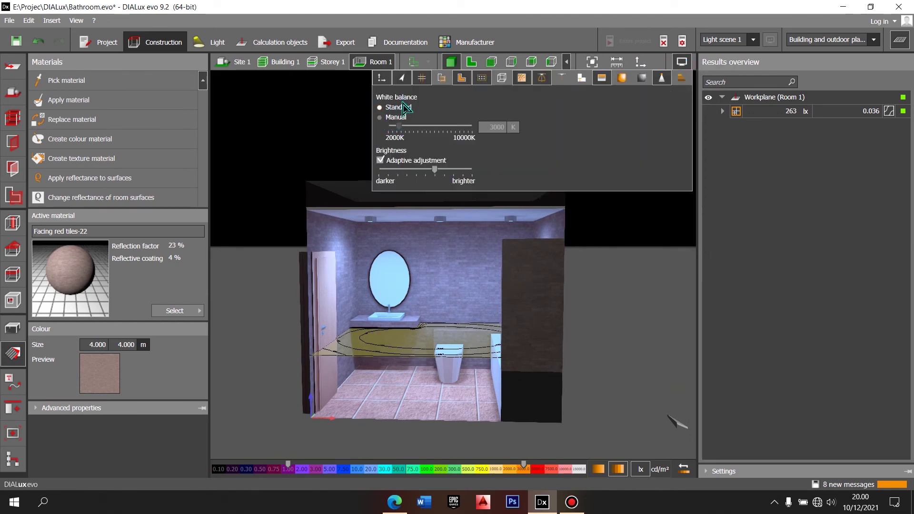
left_click(379, 118)
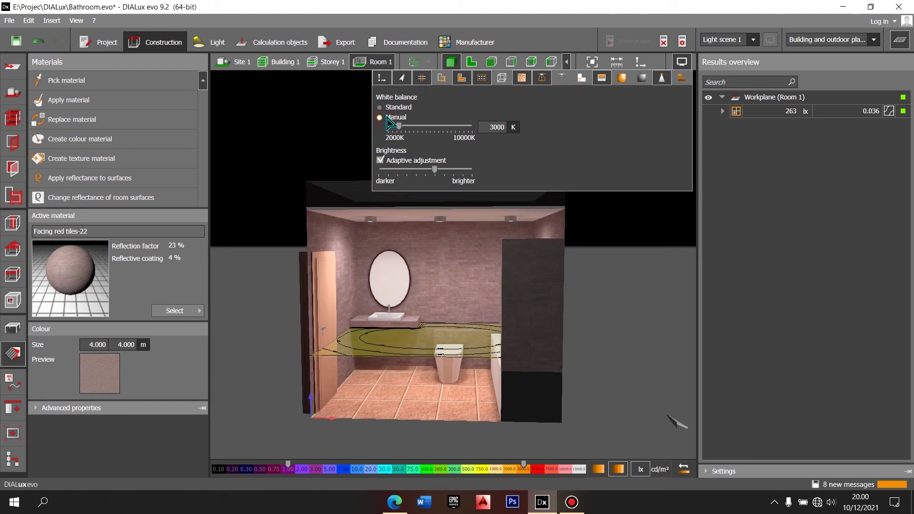
left_click(685, 64)
left_click_drag(595, 280, 240, 267)
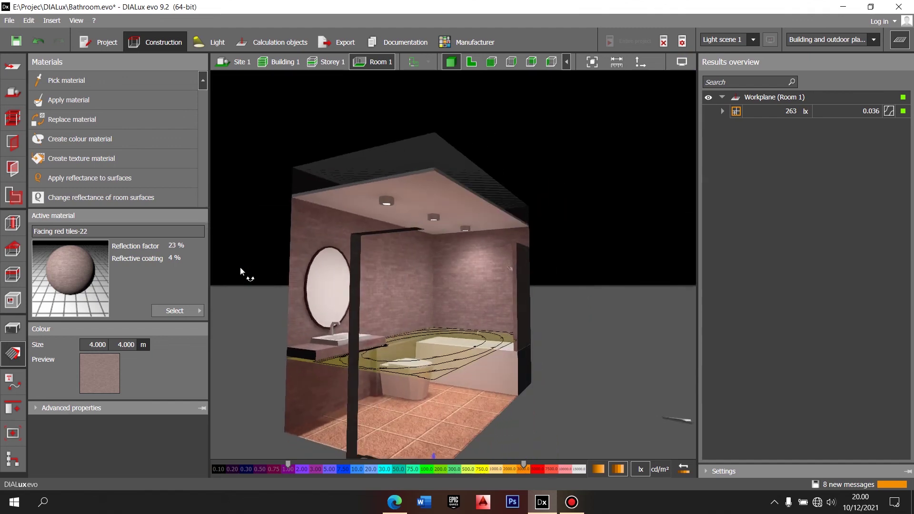
left_click_drag(397, 307, 433, 314)
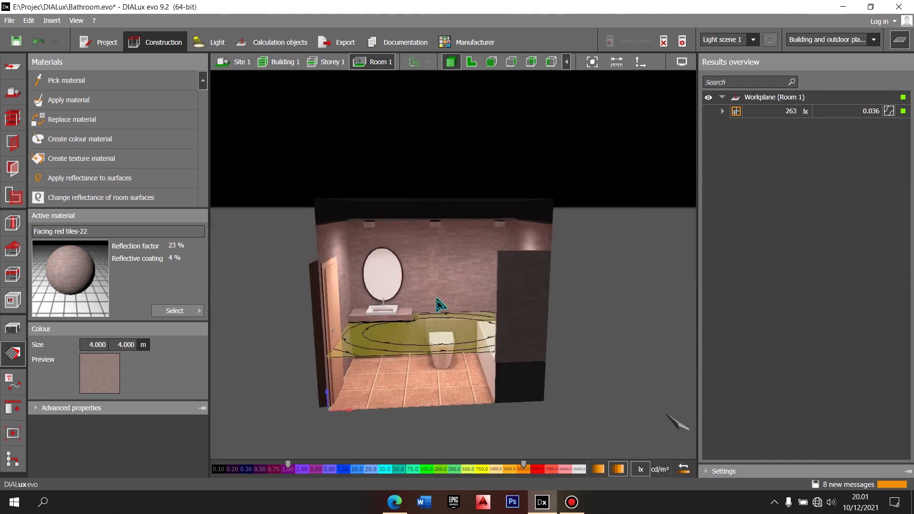